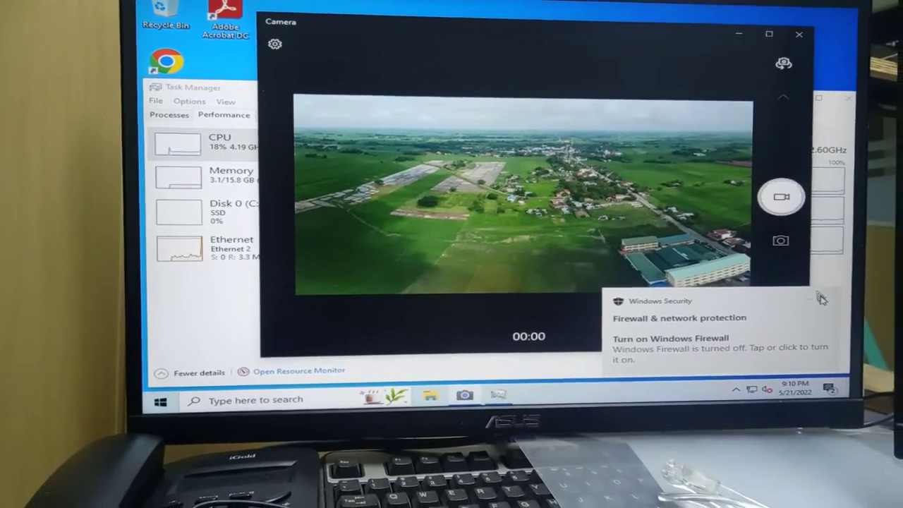
Step: Dismiss the firewall toast, cycle Windows Camera through each capture source, then close it
left_click(821, 298)
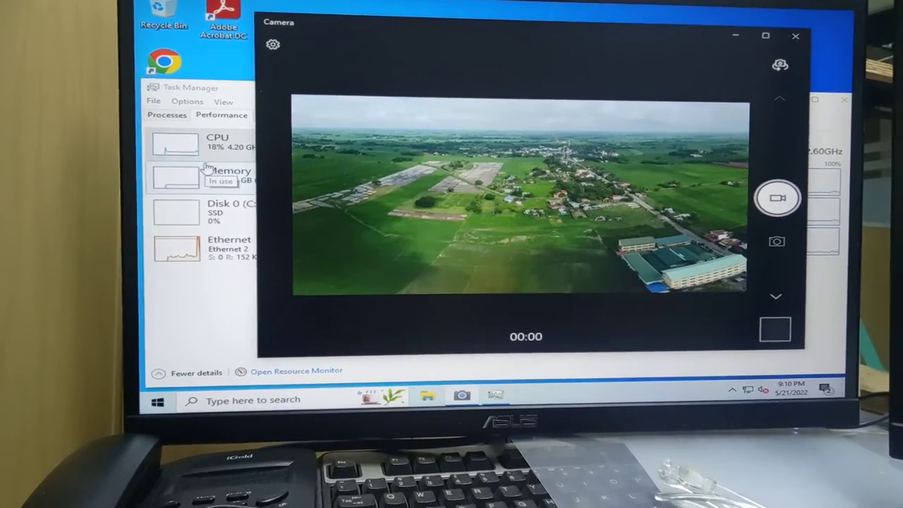
left_click(770, 65)
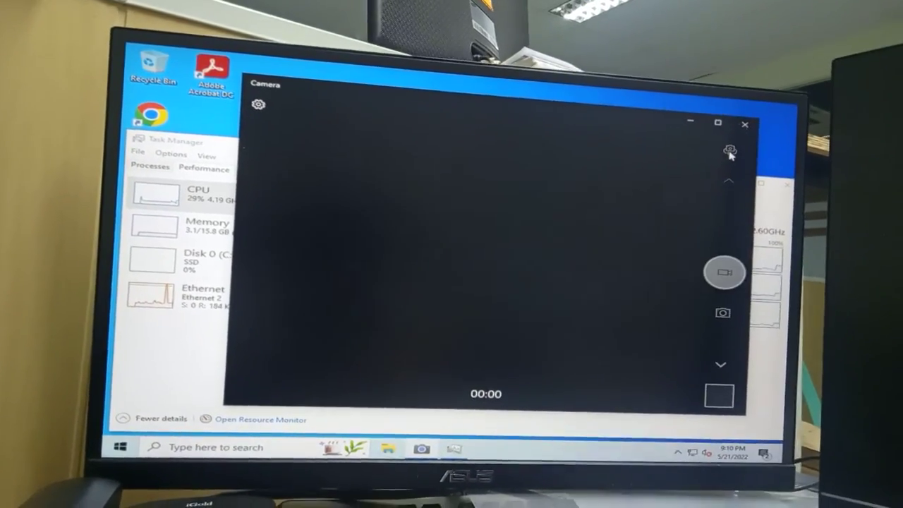
left_click(744, 168)
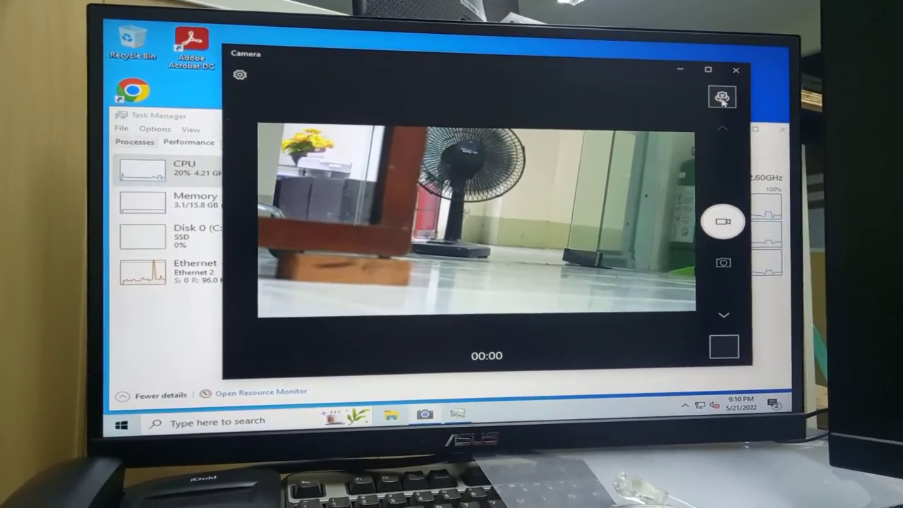
left_click(718, 104)
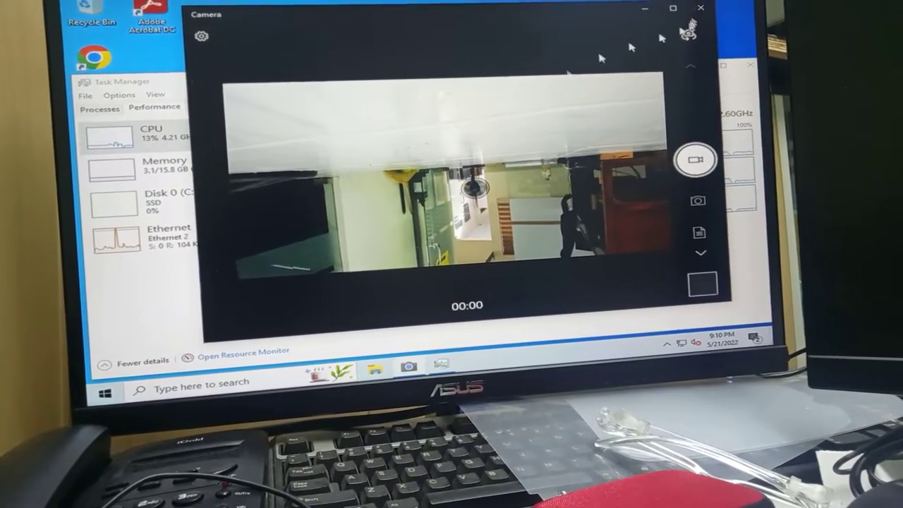
left_click(697, 10)
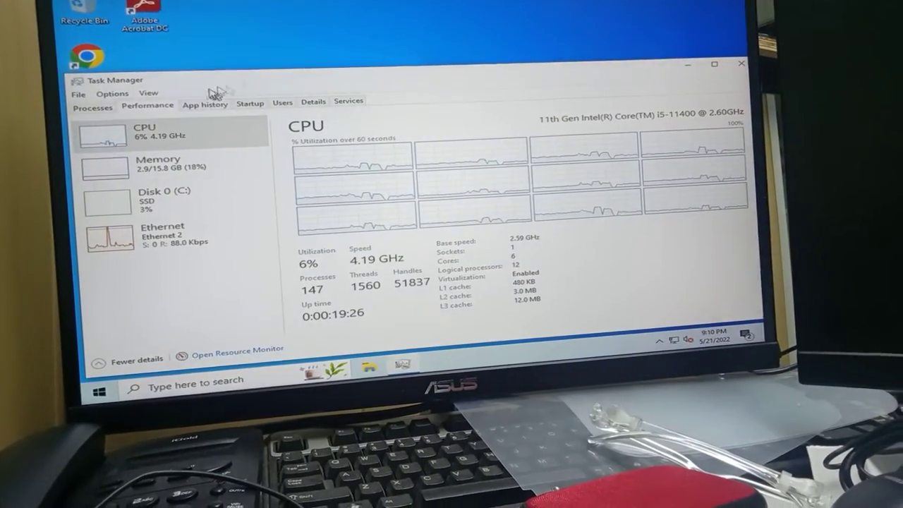
Step: Launch OBS Studio from the desktop icon and check CPU load in Task Manager
left_click(740, 63)
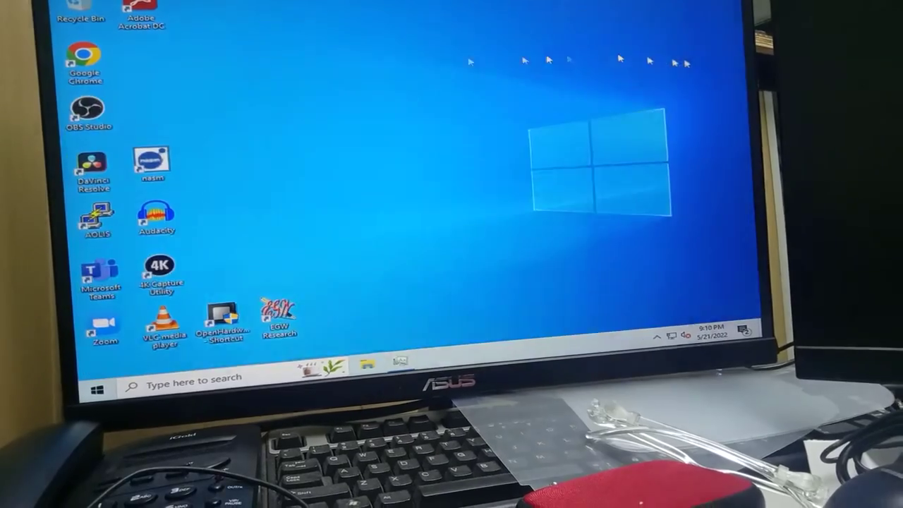
double_click(103, 107)
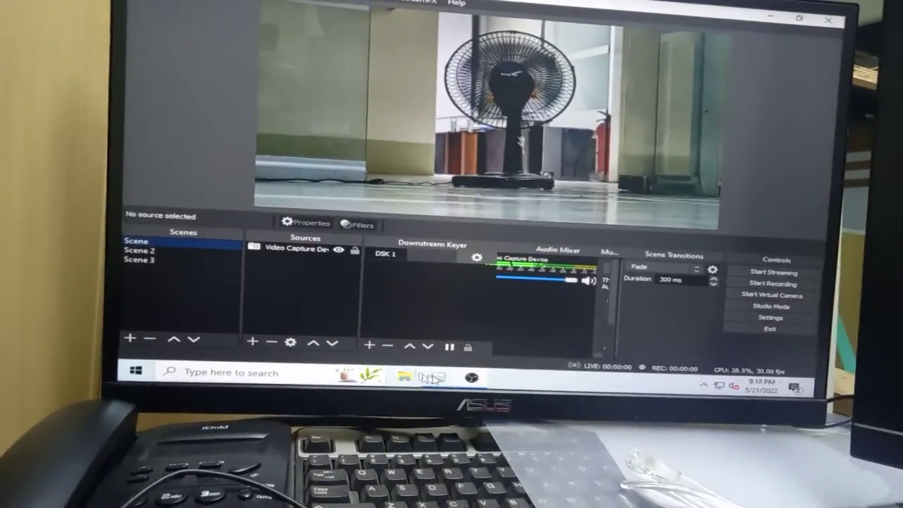
left_click(391, 370)
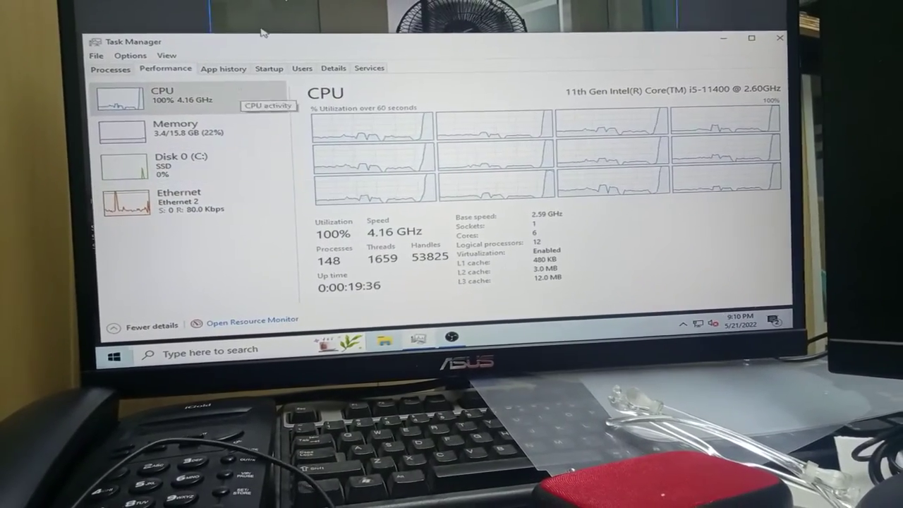
key("alt+Tab")
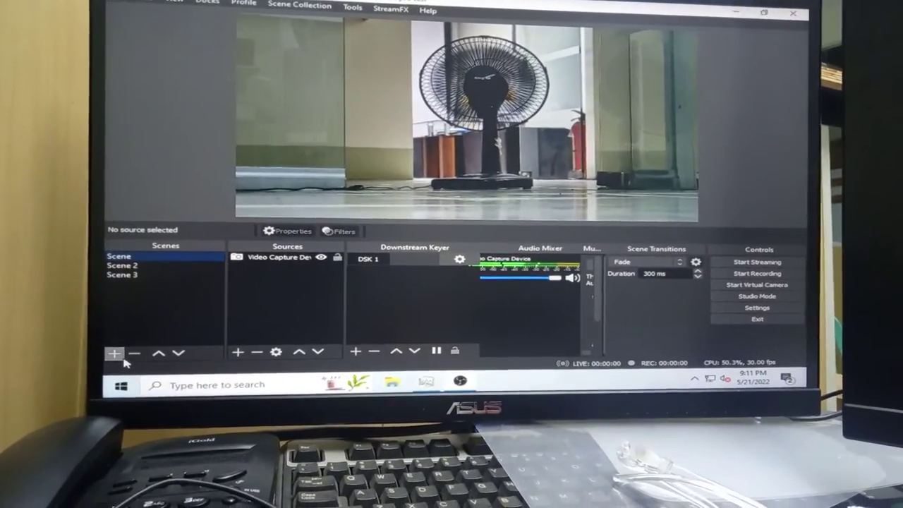
left_click(117, 358)
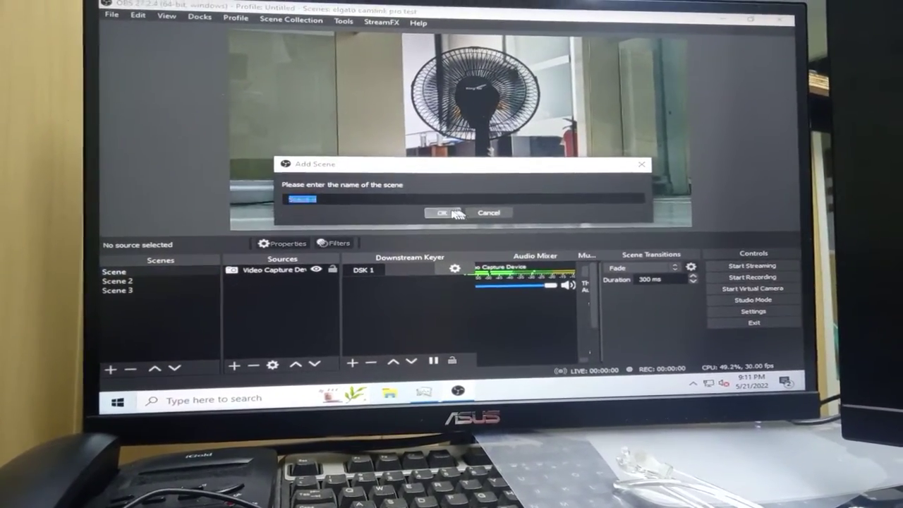
Step: Create Scene 4 with a Video Capture Device 4 source using the Logitech BRIO
left_click(442, 209)
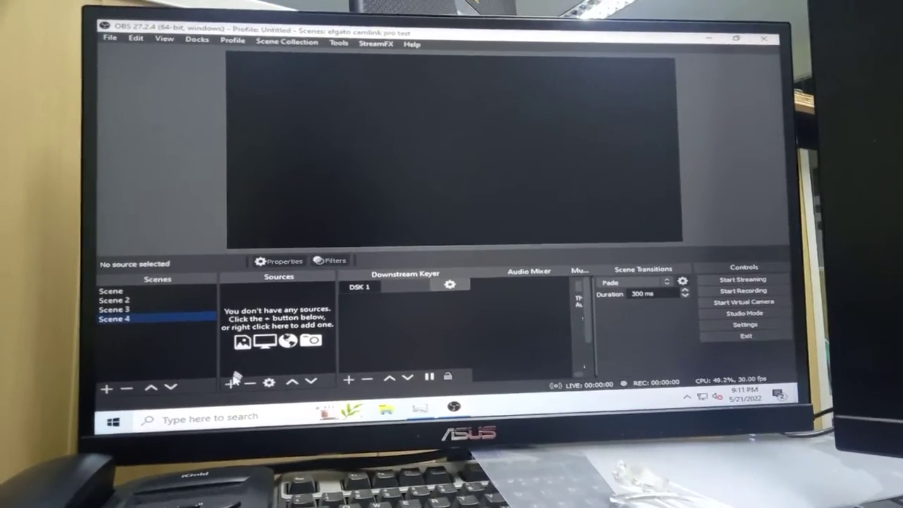
right_click(275, 311)
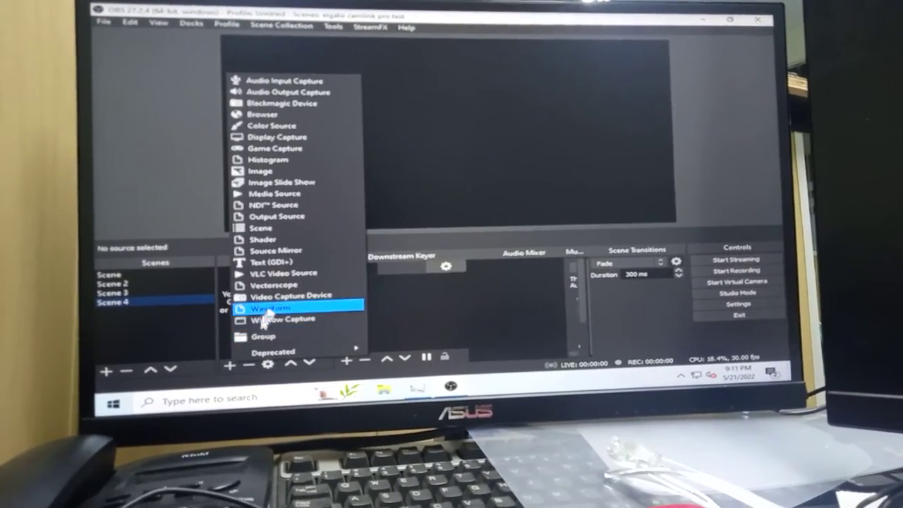
left_click(286, 297)
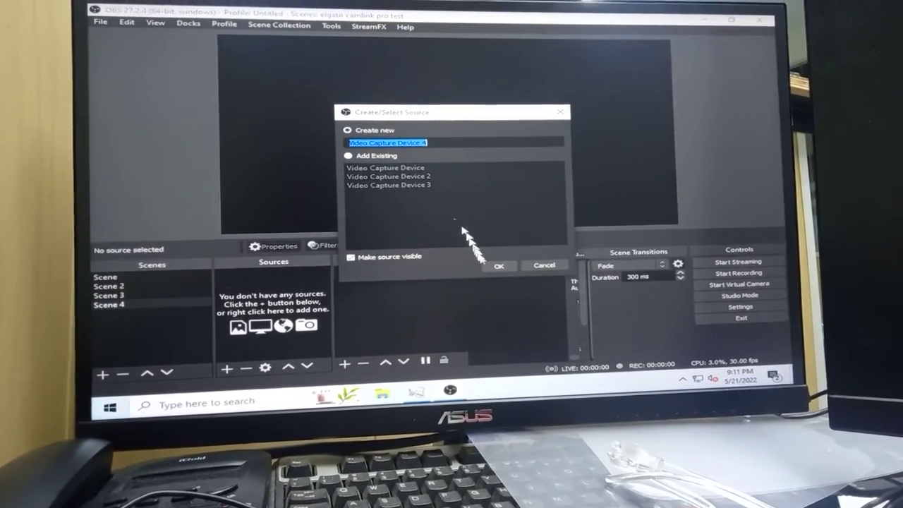
key("Return")
left_click(351, 264)
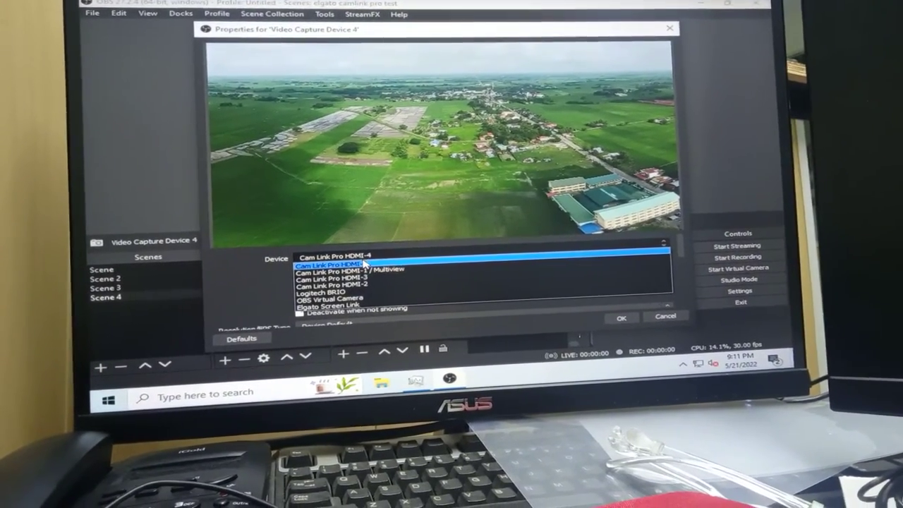
left_click(317, 295)
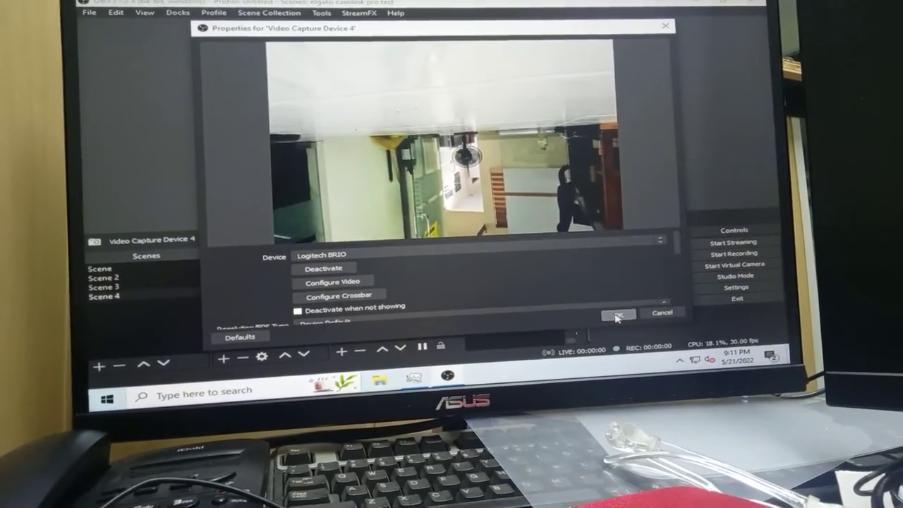
left_click(617, 317)
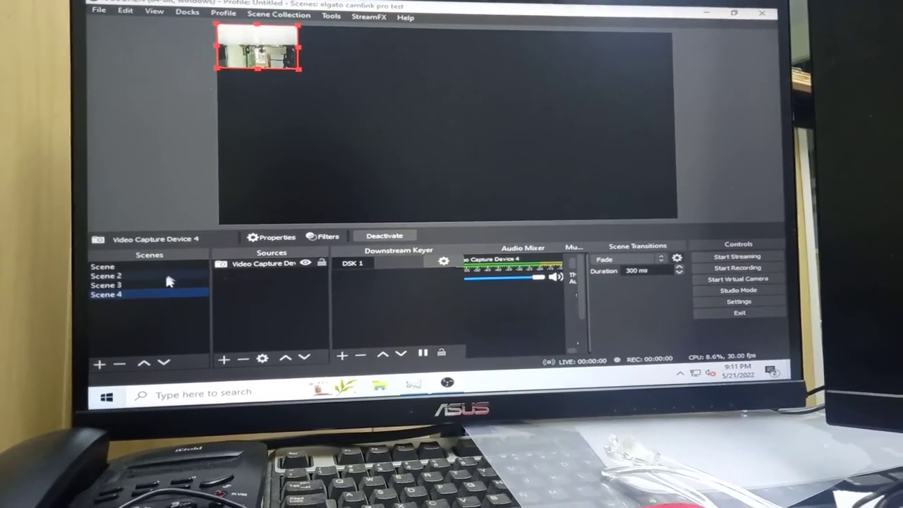
Step: Preview Scene, Scene 2, Scene 3 and Scene 4, then open Video Capture Device 4's properties
left_click(106, 266)
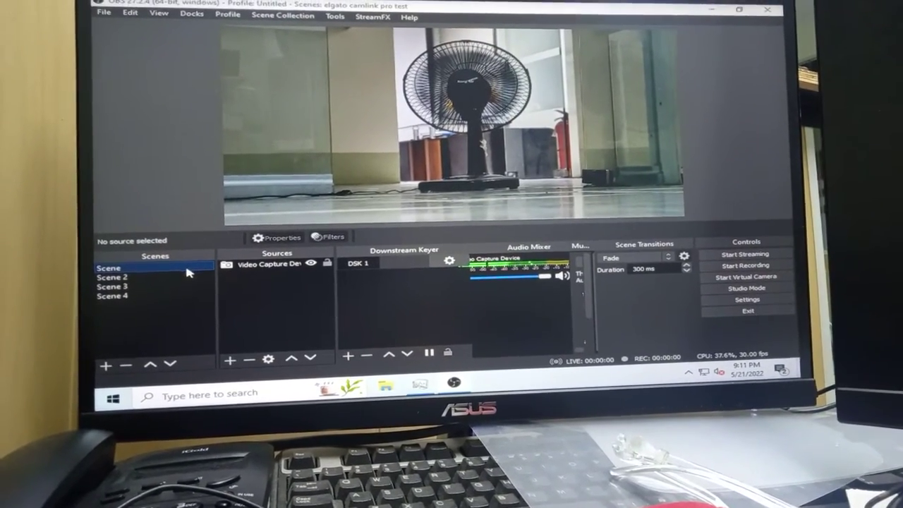
left_click(184, 276)
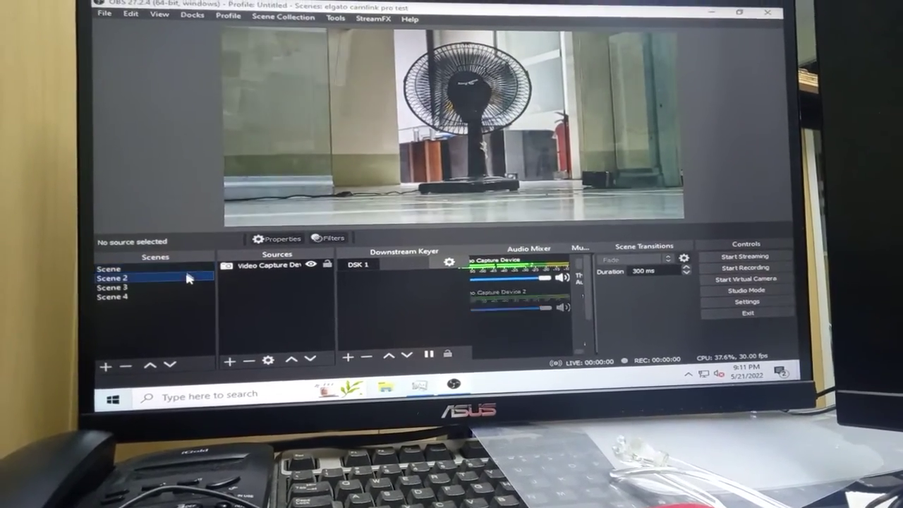
left_click(183, 286)
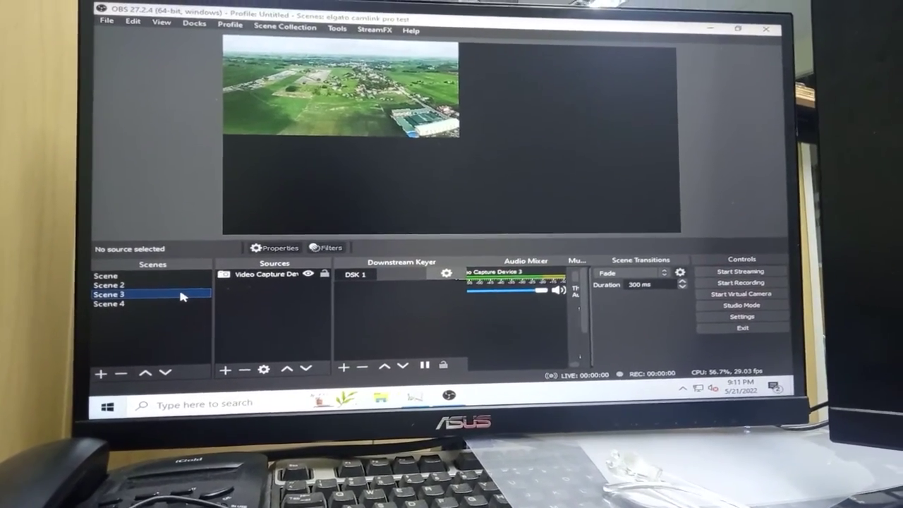
left_click(177, 302)
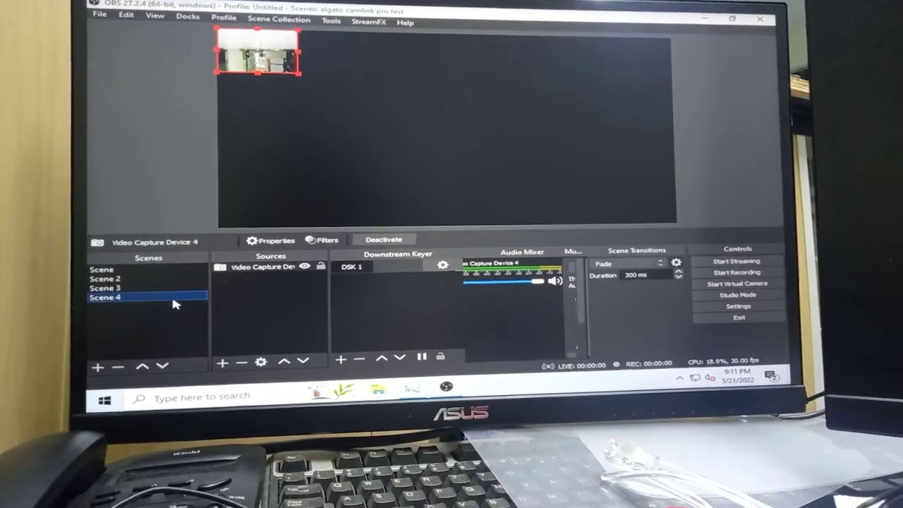
double_click(261, 271)
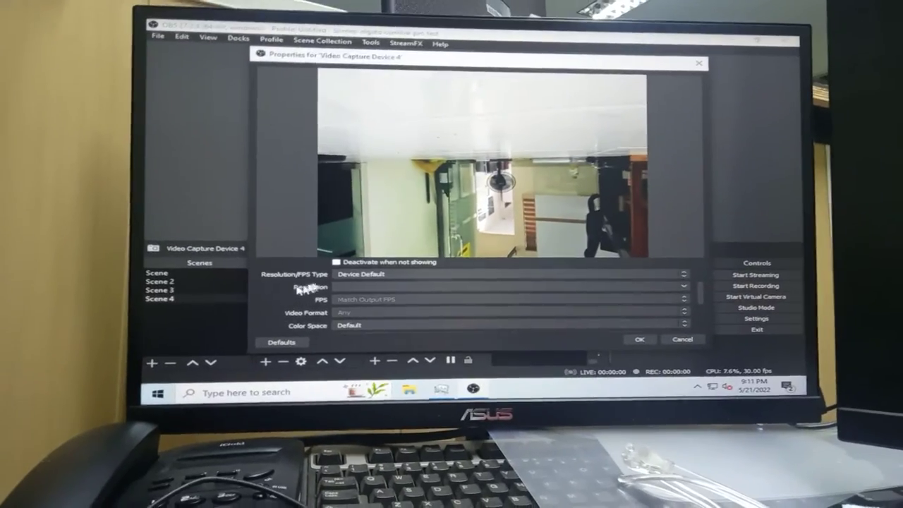
Step: Give the BRIO source a Custom resolution of 3840x2160
left_click(367, 277)
left_click(347, 290)
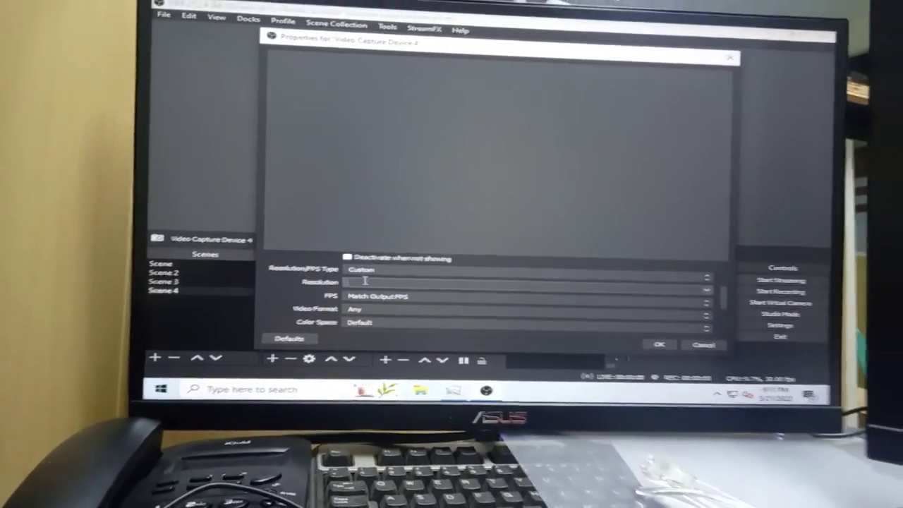
type("3840x2160")
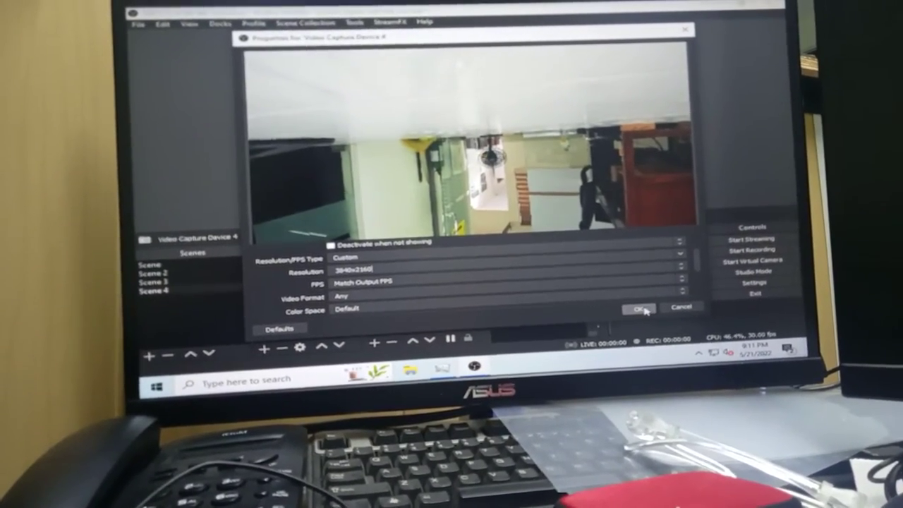
left_click(640, 309)
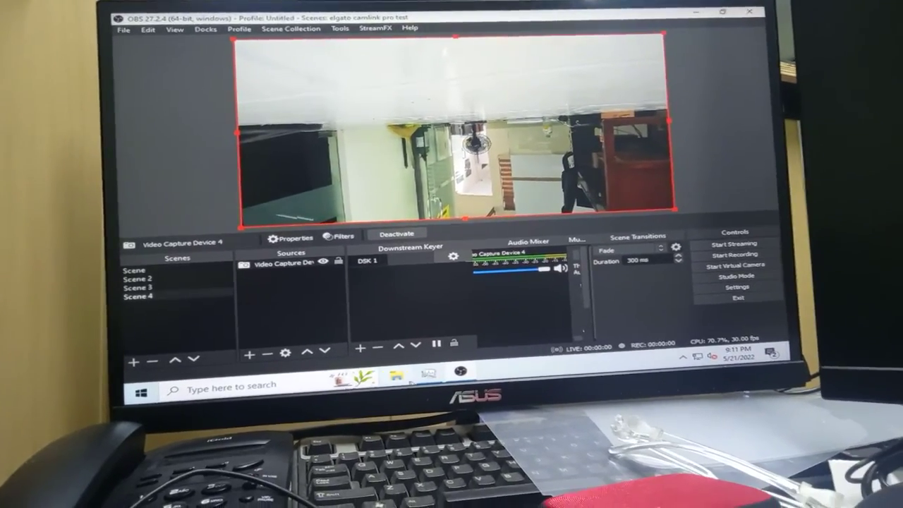
Step: Check Task Manager's CPU load, which reads 100%, then return to OBS
left_click(439, 384)
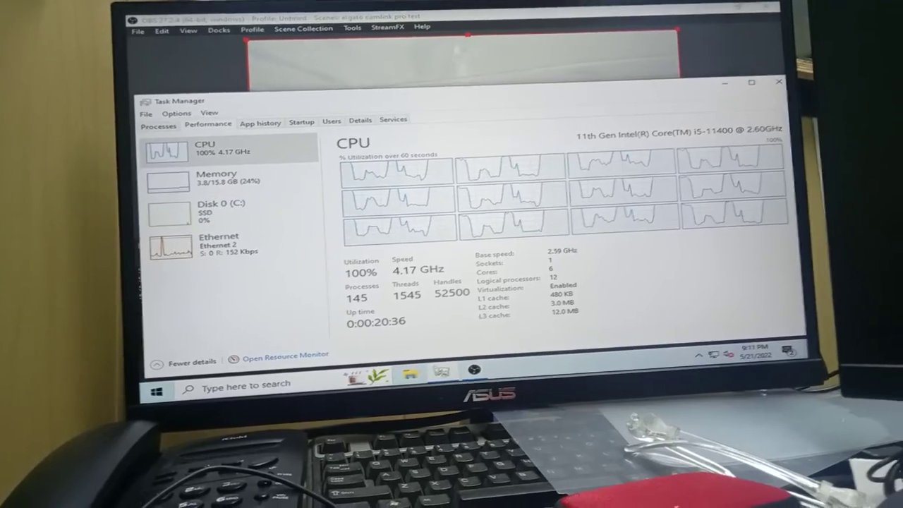
left_click(443, 375)
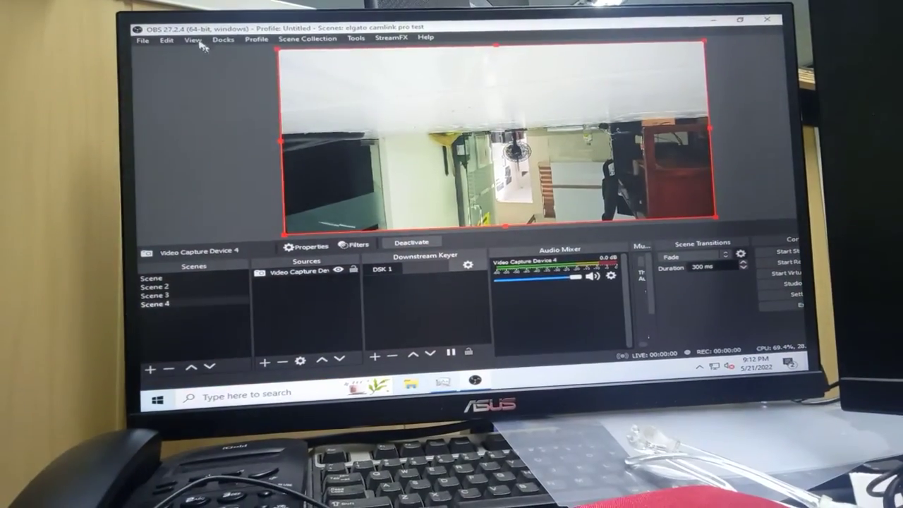
left_click(194, 40)
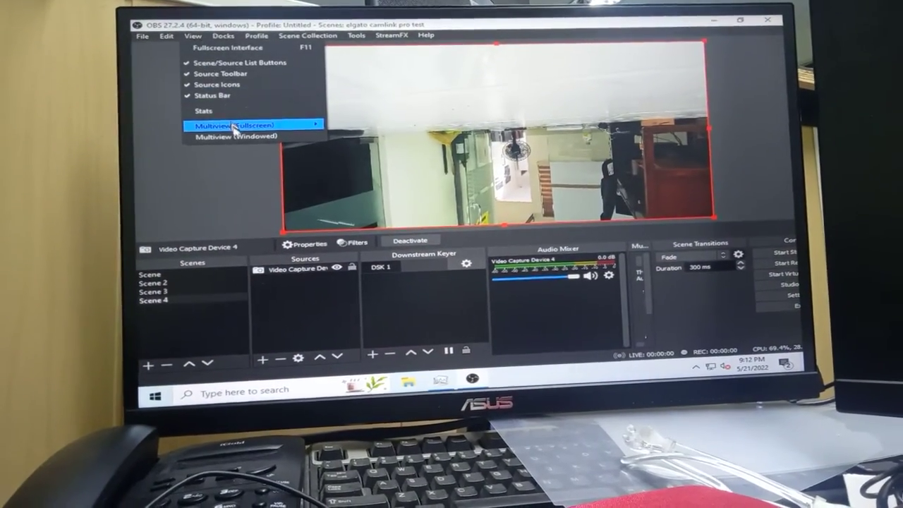
Step: Open a maximized windowed Multiview, then bring Task Manager's 100% CPU readout in front
left_click(240, 136)
double_click(459, 43)
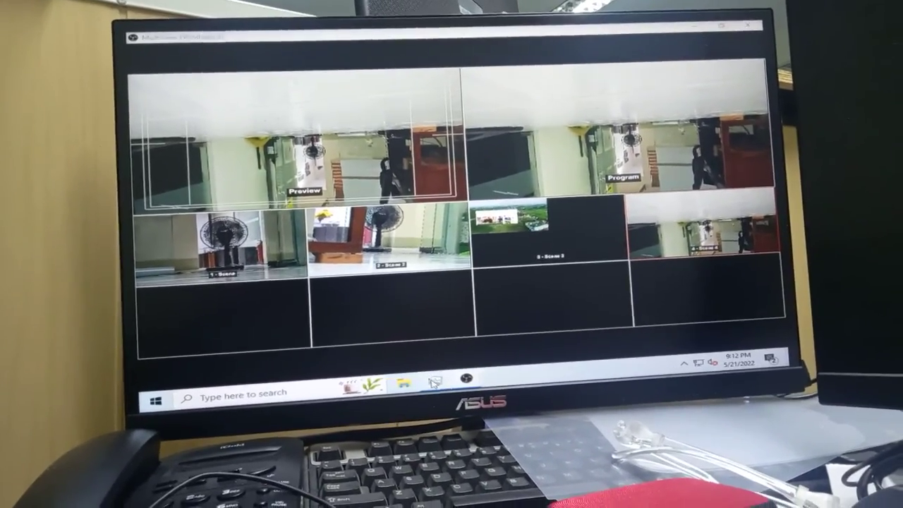
left_click(435, 382)
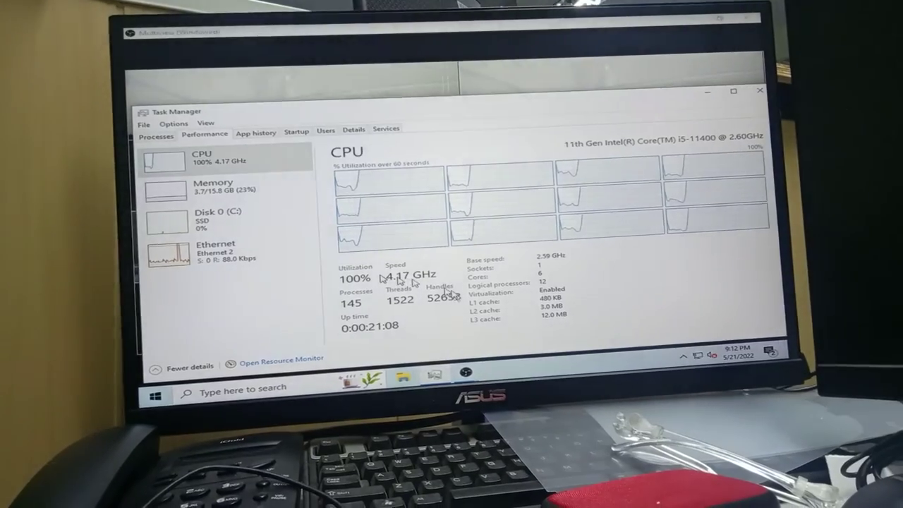